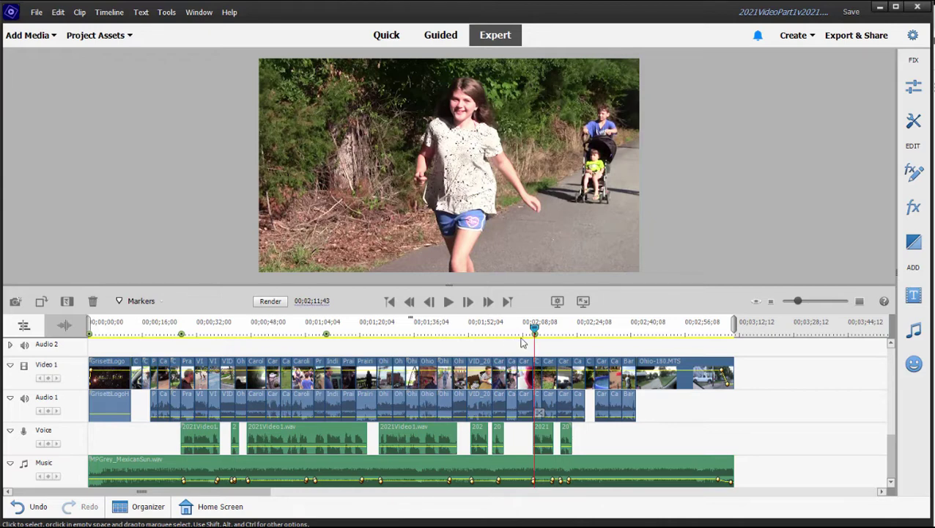
Step: With the playhead at the movie's end, add a Black Video item from Project Assets
left_click(705, 331)
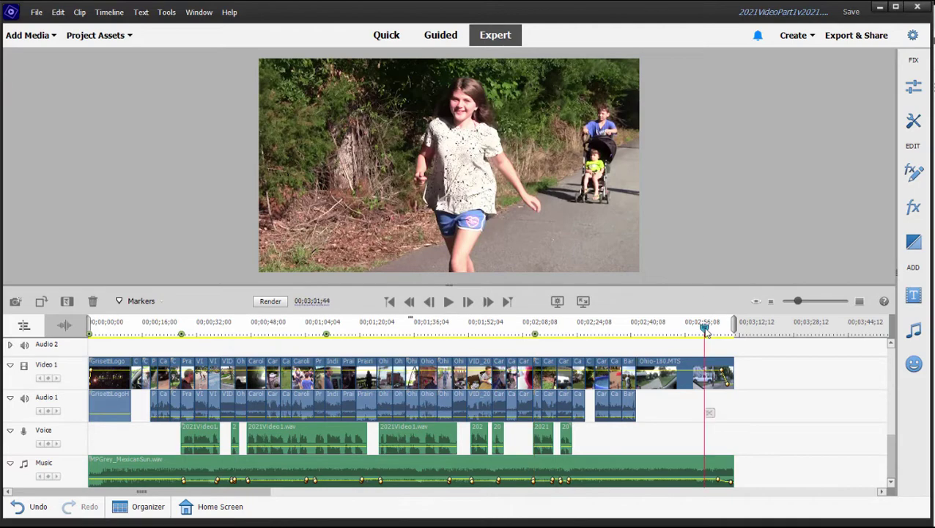
key("End")
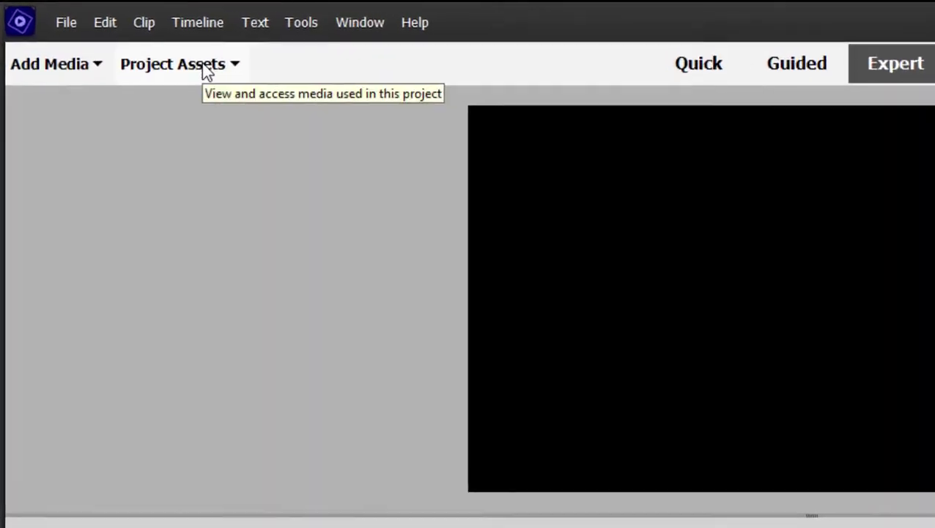
left_click(111, 38)
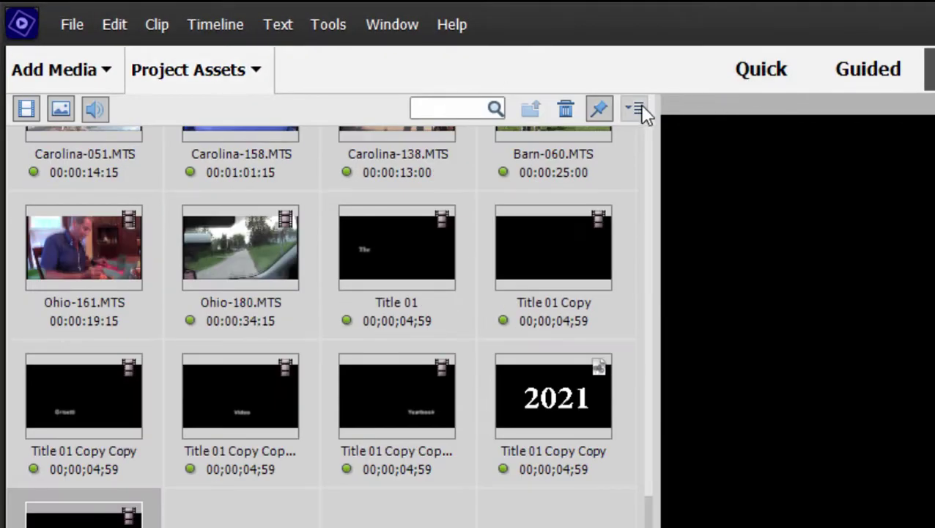
left_click(637, 108)
mouse_move(422, 143)
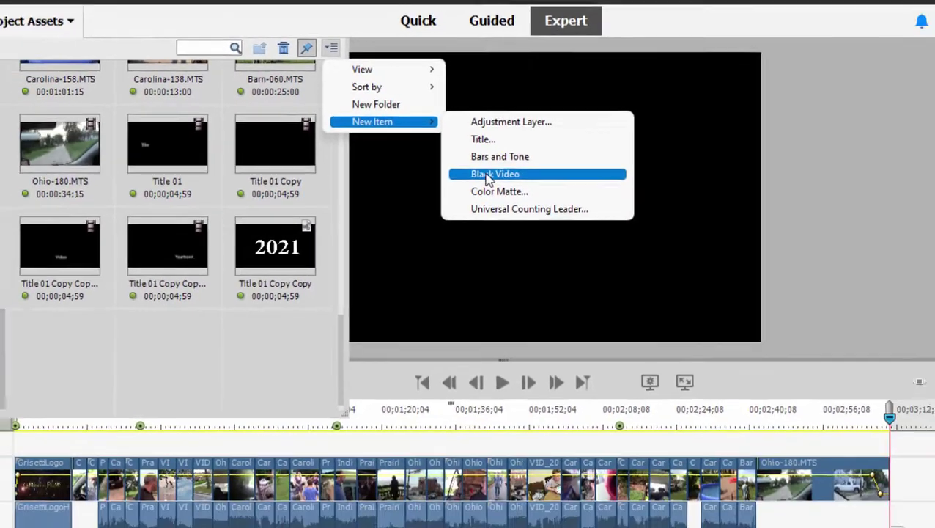
left_click(488, 176)
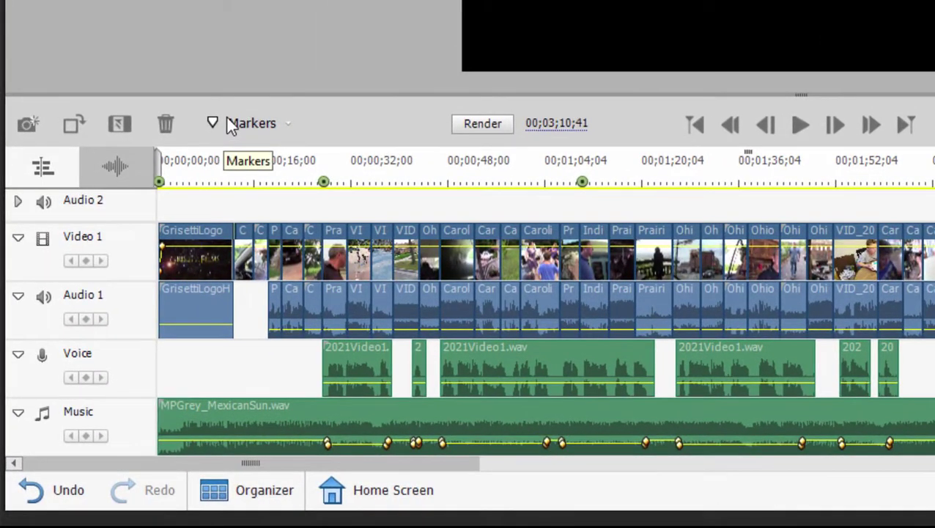
Step: Set a Stop Marker menu marker at 00;03;10;41, where the black clip begins
left_click(231, 126)
mouse_move(271, 145)
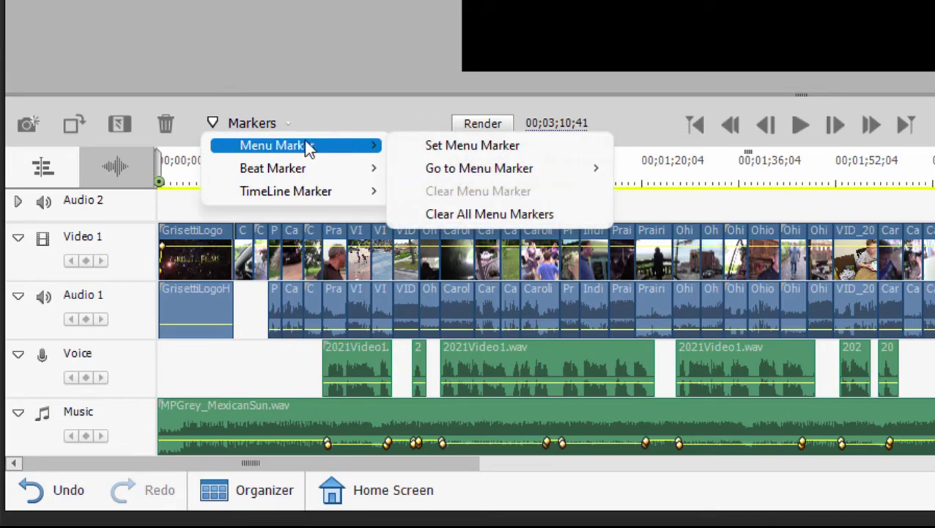
left_click(528, 147)
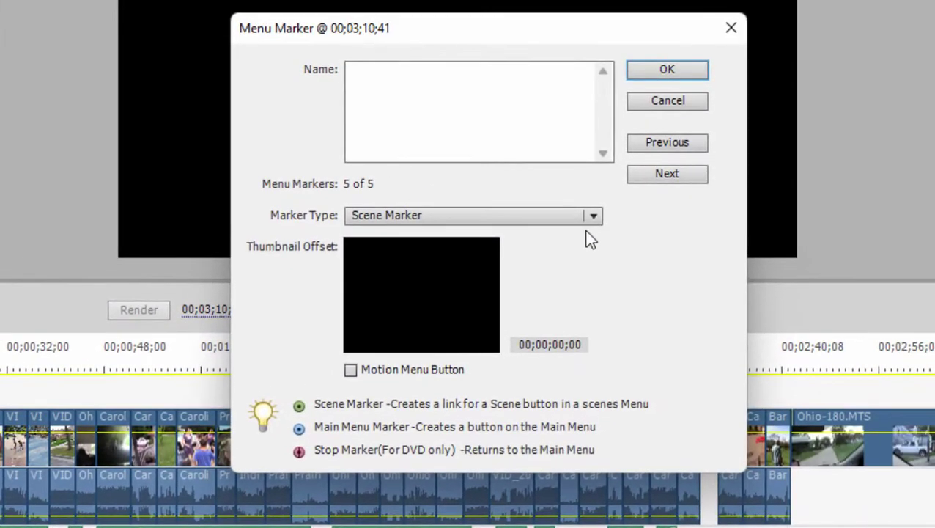
left_click(595, 208)
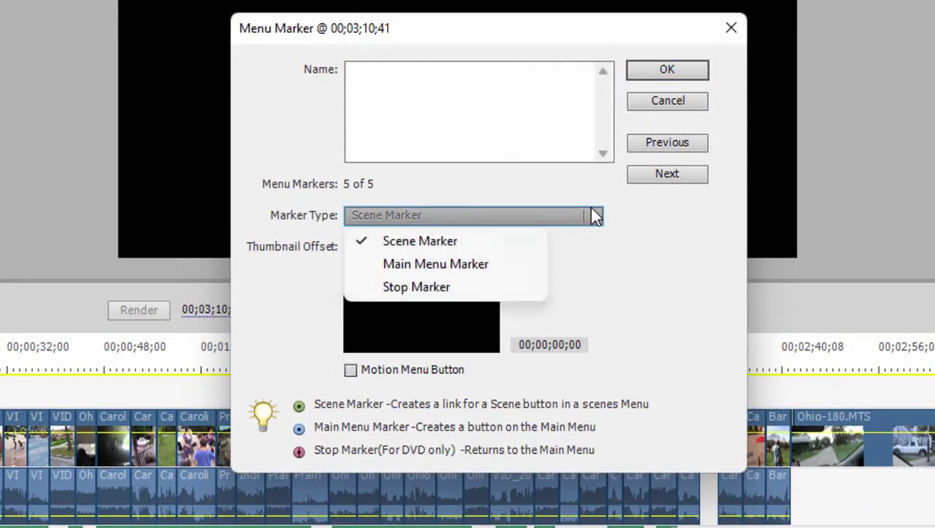
left_click(450, 287)
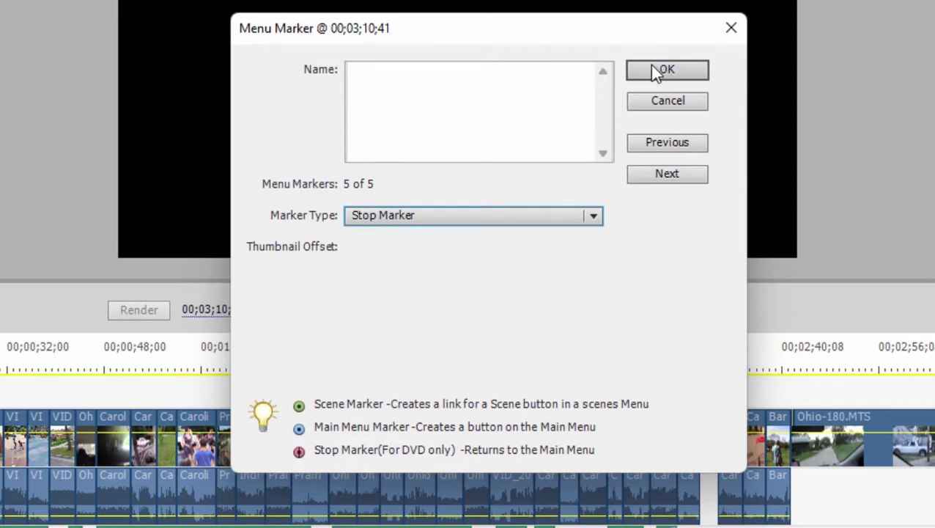
left_click(652, 71)
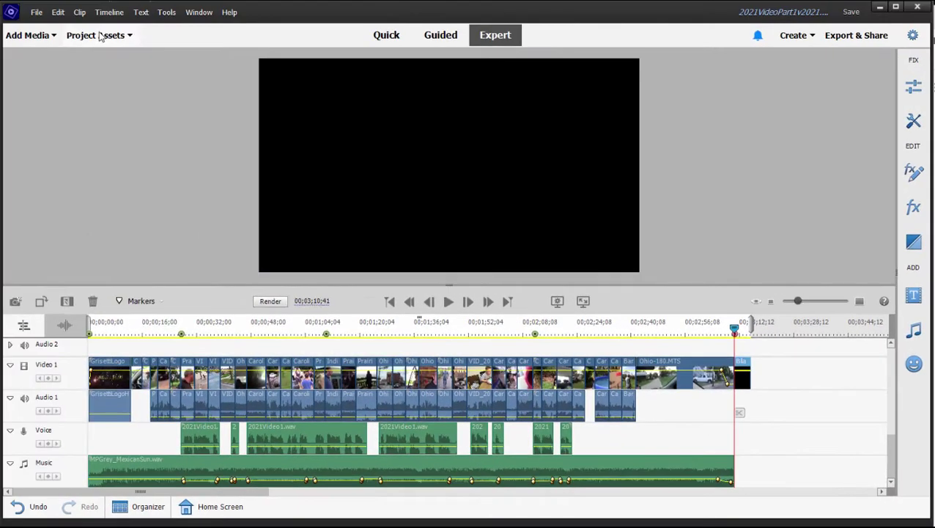
Step: Drop BonusFootage.mp4 onto Video 1 after the black clip and cue the playhead to its start
left_click(101, 35)
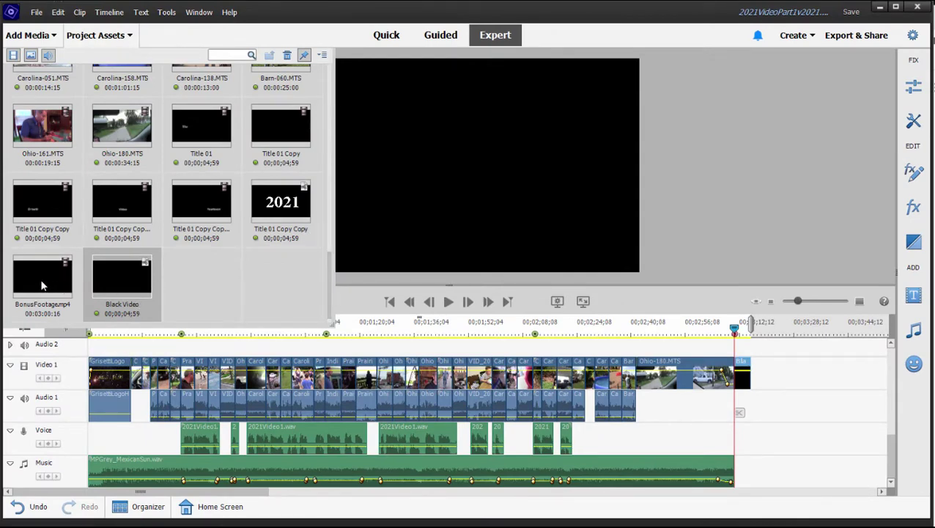
mouse_move(44, 286)
left_mouse_down()
mouse_move(704, 359)
mouse_move(767, 408)
left_mouse_up()
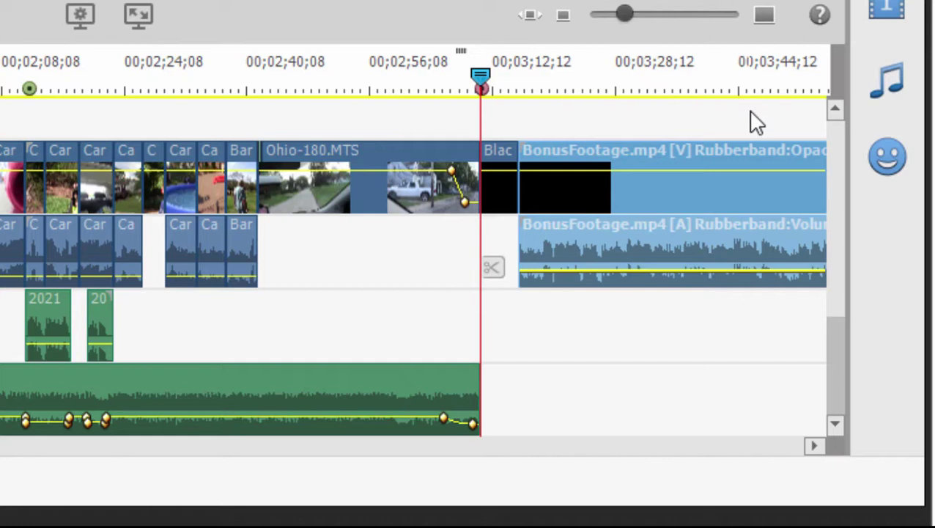
key("Page_Down")
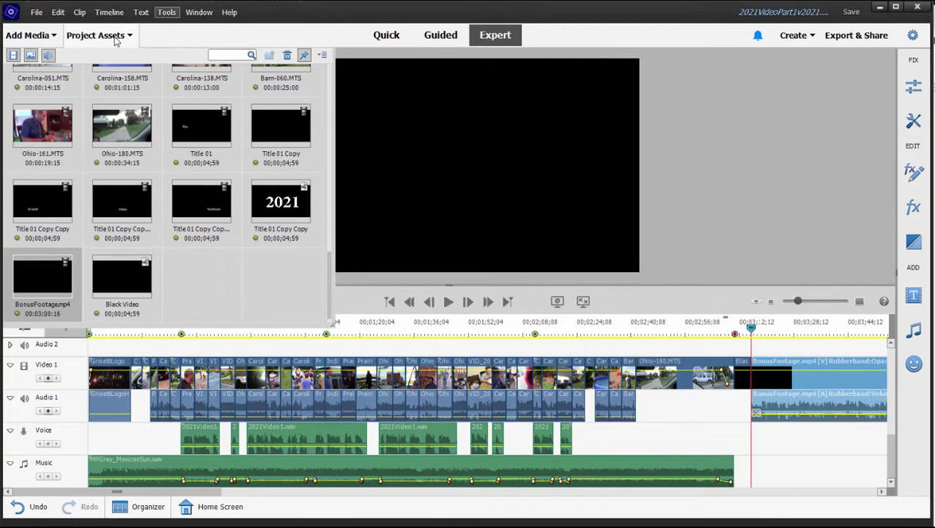
Step: Add a Main Menu Marker named 'Bonus Feature' at the bonus clip's start, 00;03;15;40
left_click(115, 37)
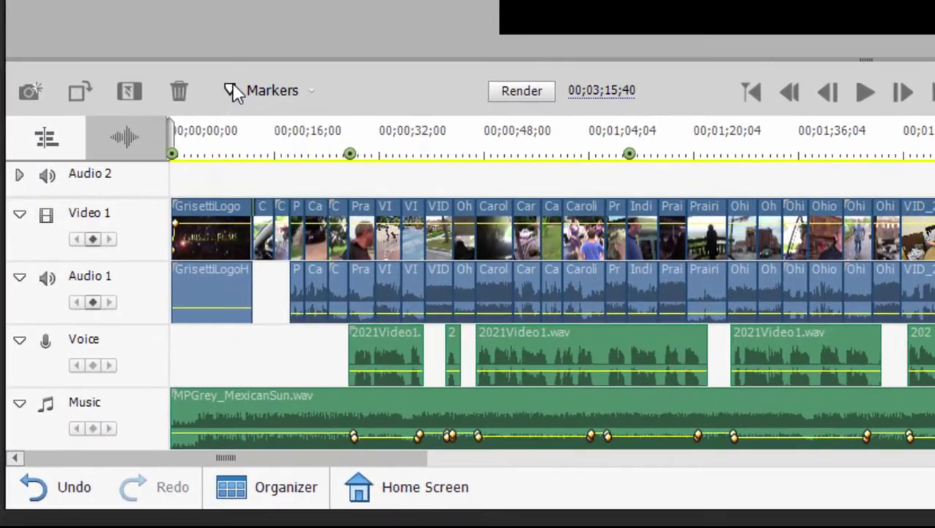
left_click(130, 287)
mouse_move(320, 114)
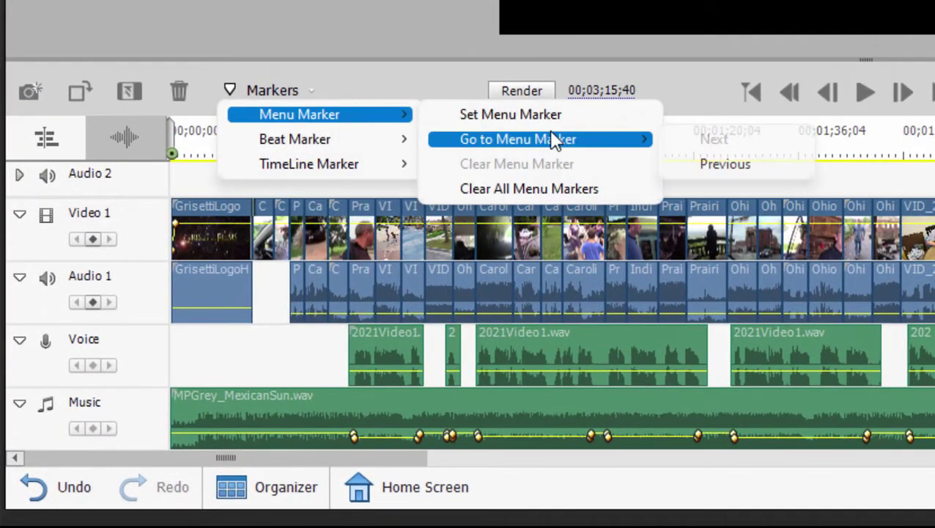
left_click(517, 116)
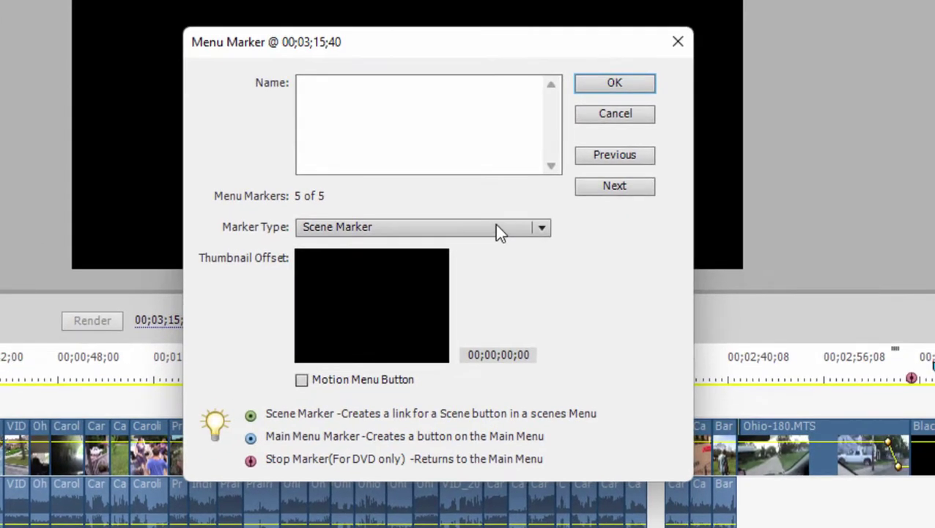
left_click(496, 227)
left_click(393, 276)
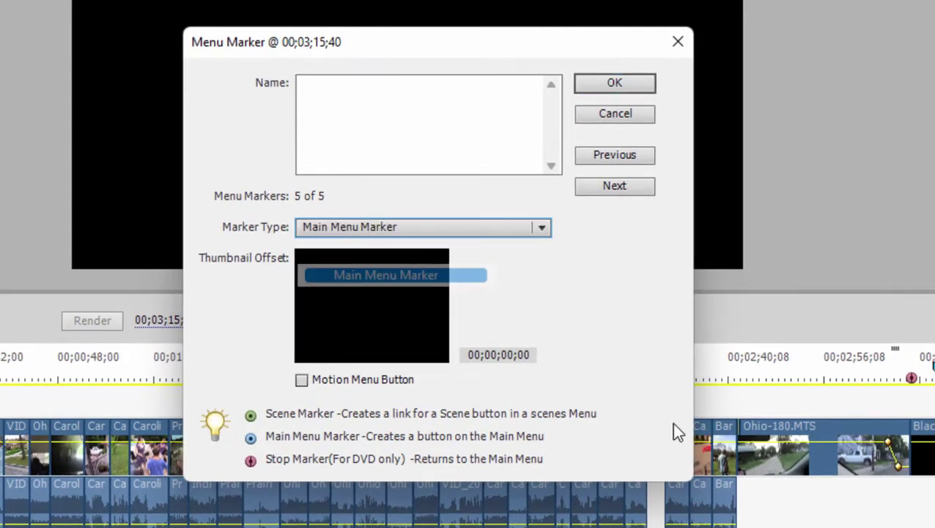
left_click(410, 116)
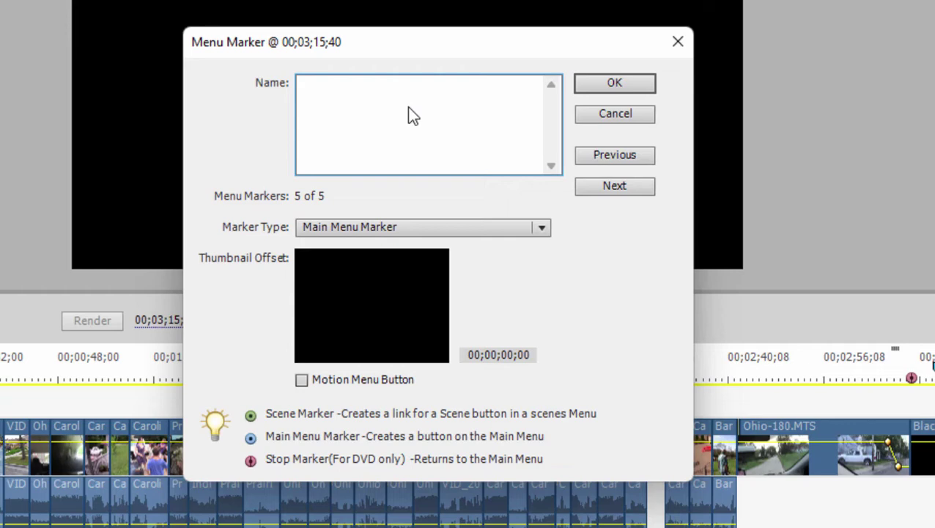
type("Bon")
type("us Feature")
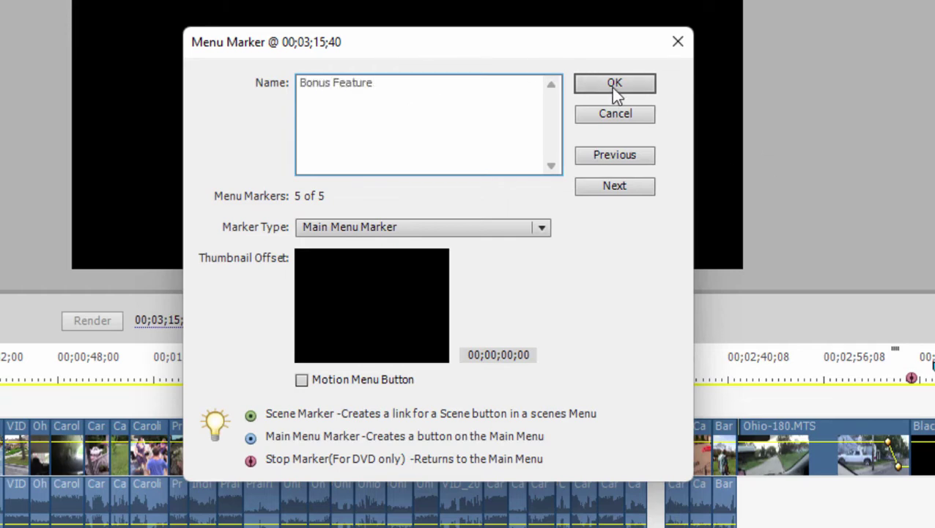
left_click(613, 84)
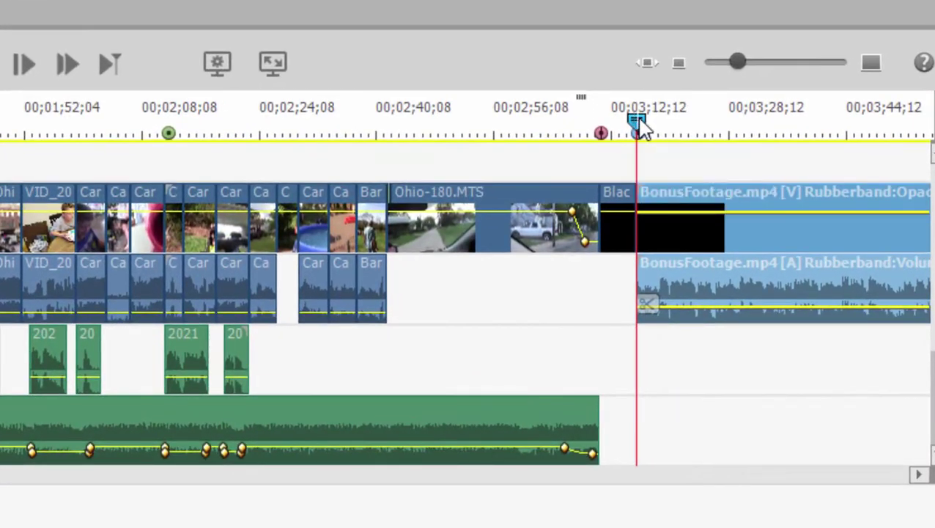
Step: Start a Movie Menu and view the Entertainment theme category
left_click_drag(639, 123, 671, 132)
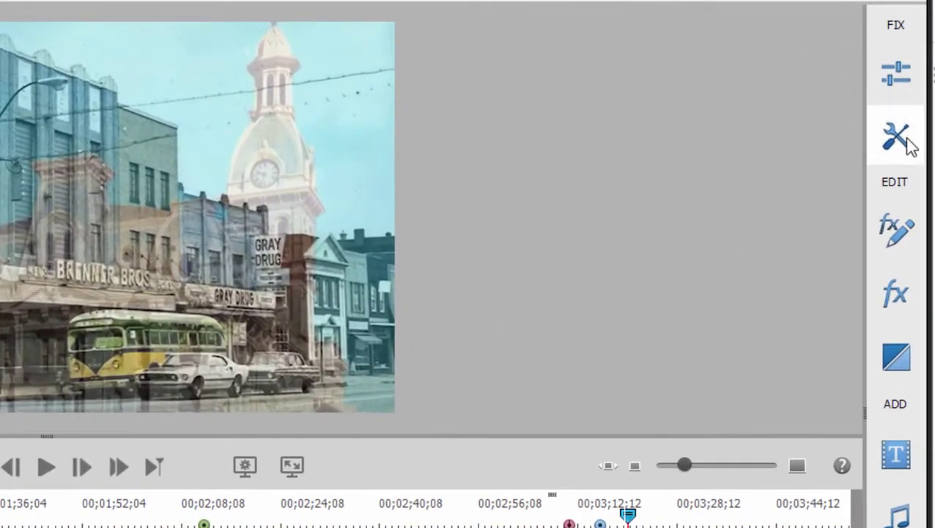
left_click(896, 136)
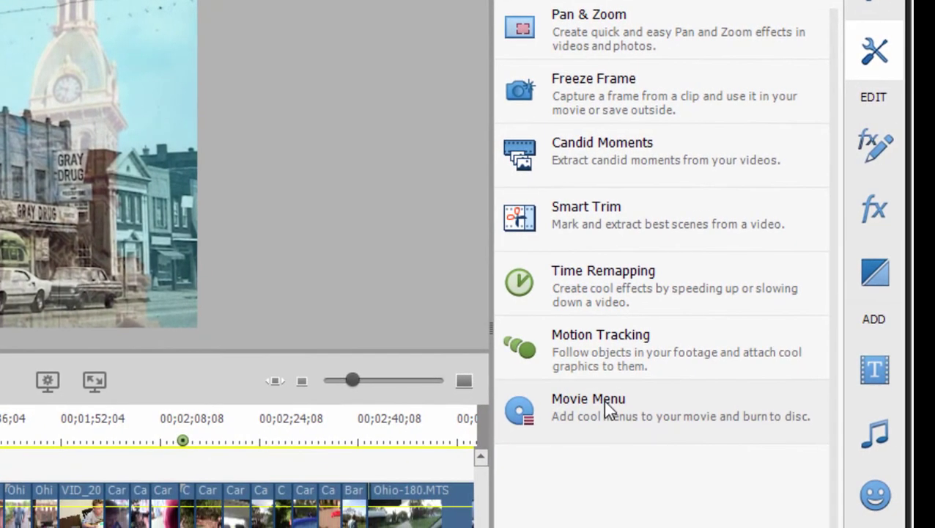
left_click(605, 412)
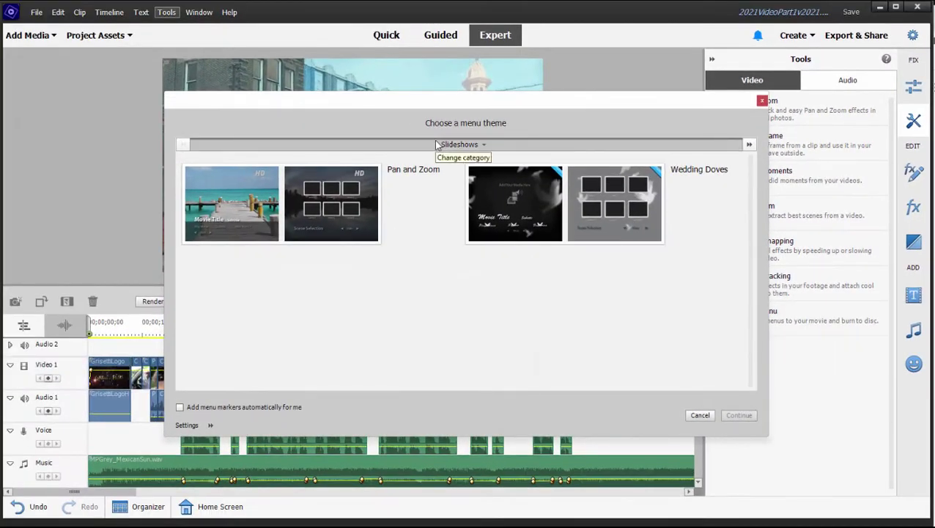
left_click(440, 146)
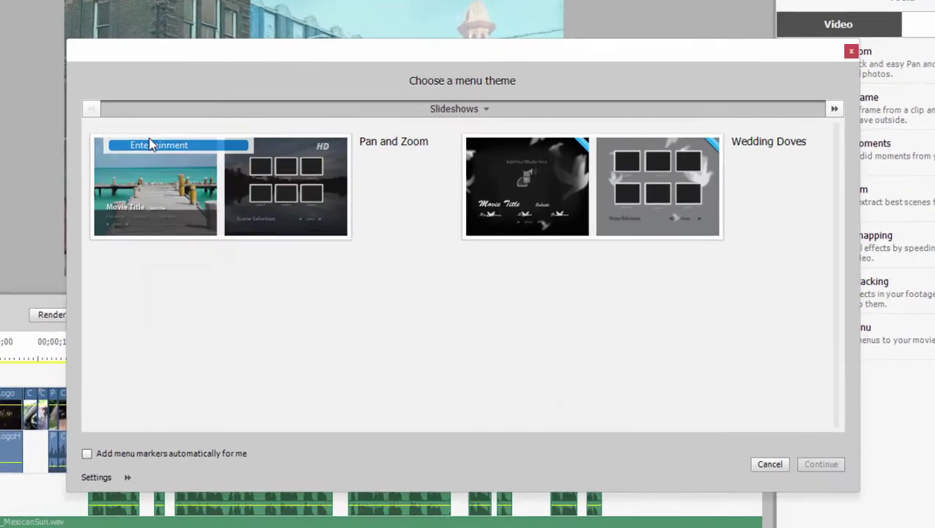
left_click(150, 144)
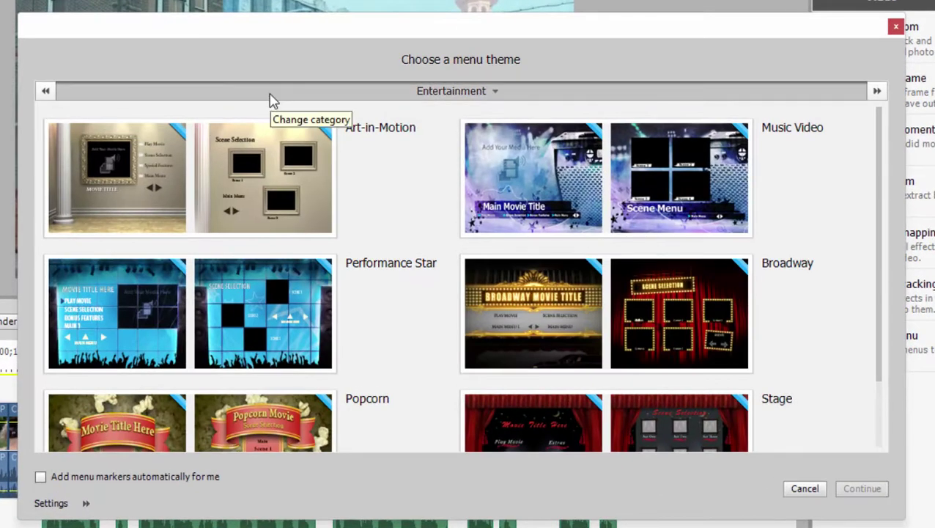
Step: Browse the Memories and Movie Genre themes, then choose Pan and Zoom from Slideshows
left_click(271, 99)
left_click(157, 234)
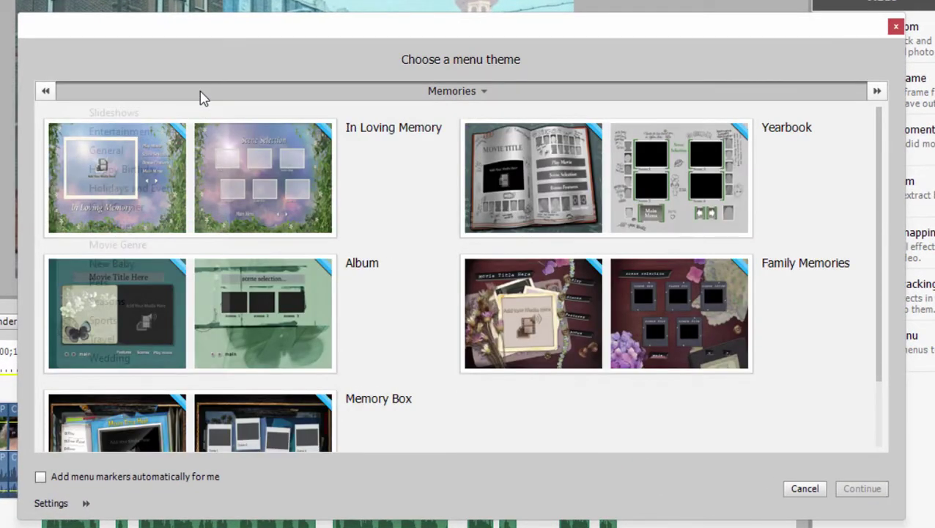
left_click(203, 96)
left_click(126, 248)
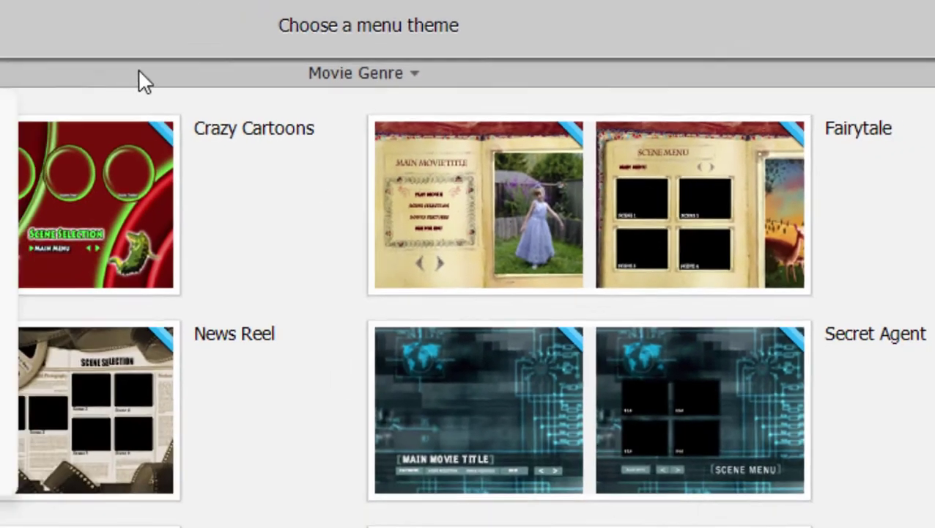
left_click(328, 104)
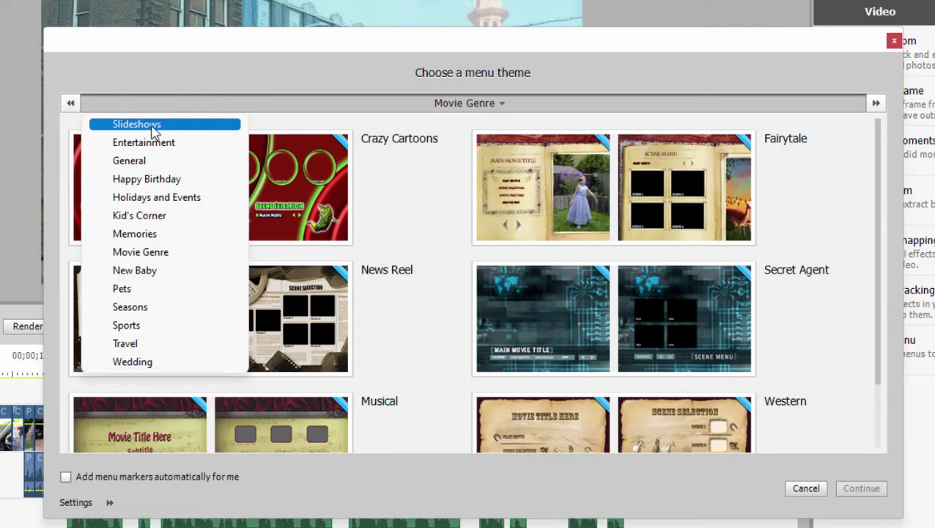
left_click(154, 129)
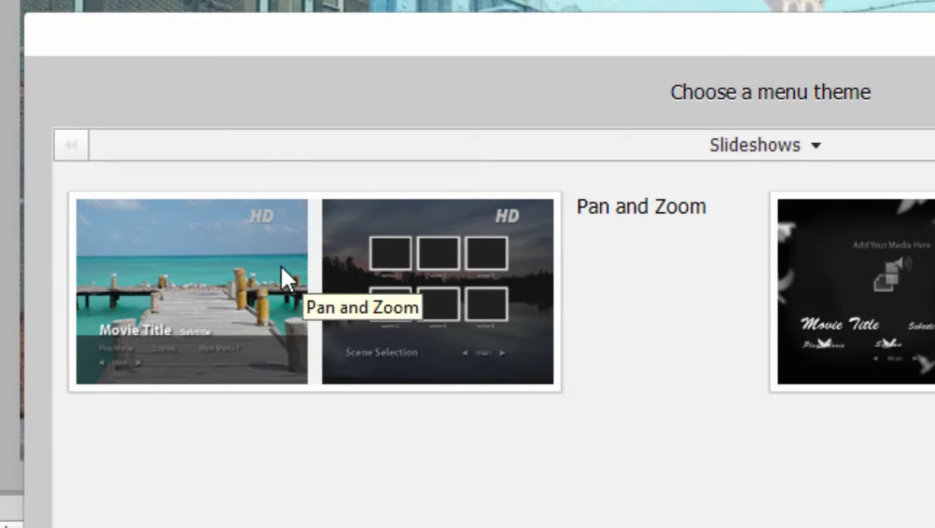
left_click(171, 234)
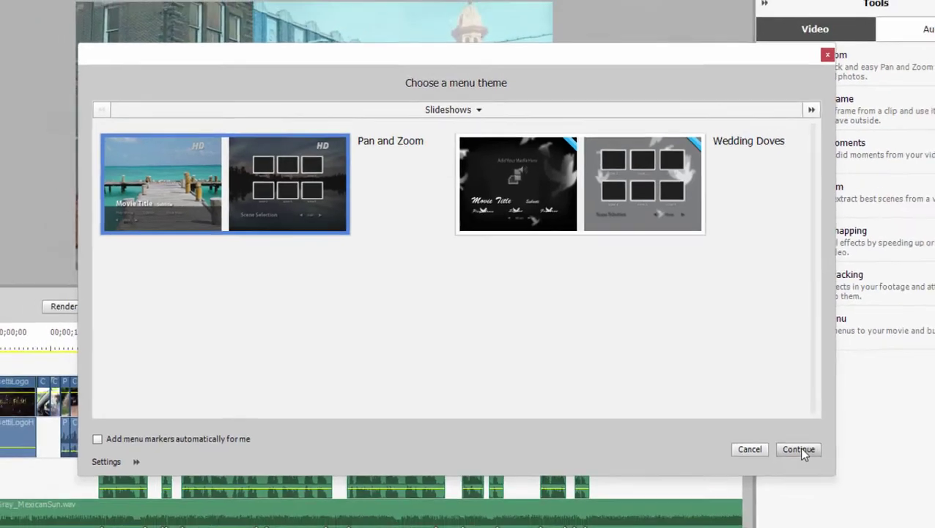
Step: Apply Pan and Zoom, enlarge the menu preview, and select the Bonus Feature button
left_click(838, 472)
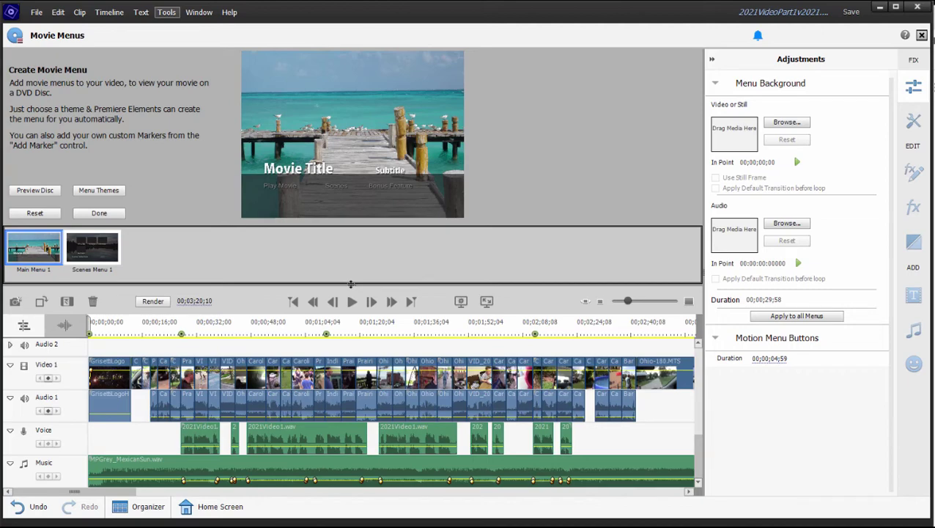
left_click_drag(351, 284, 339, 391)
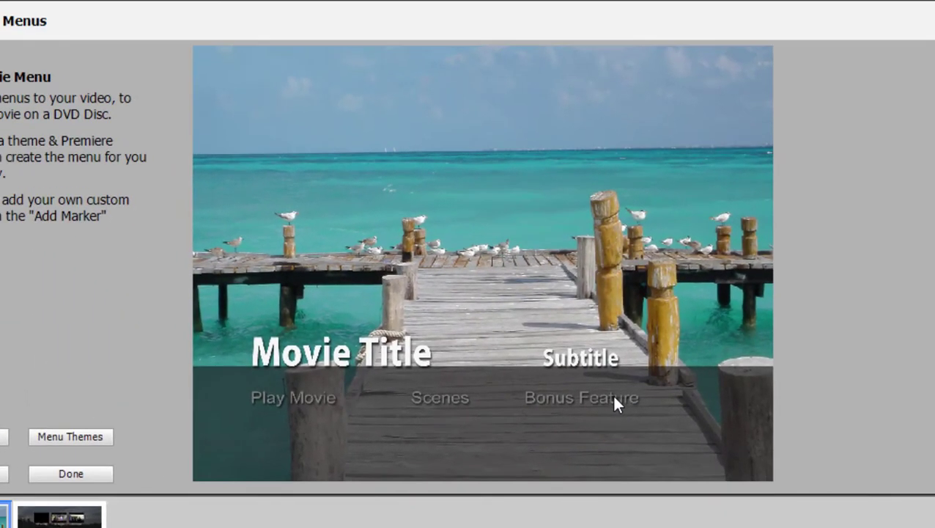
left_click(610, 402)
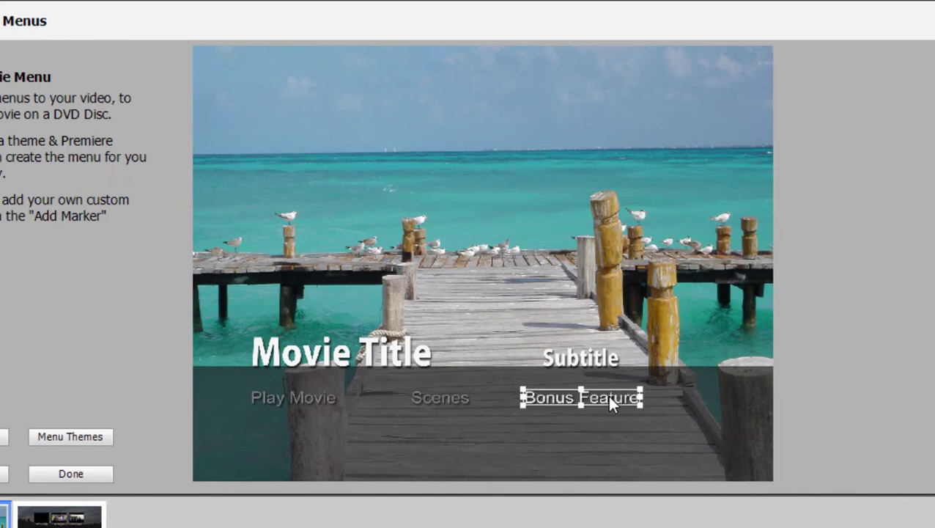